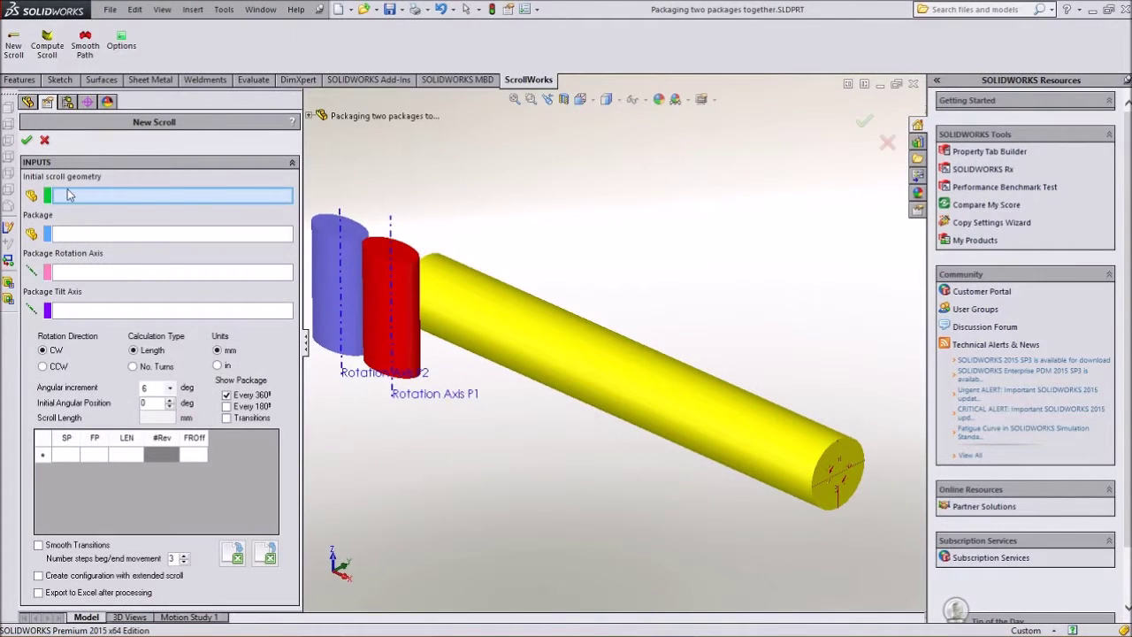
Step: Use the yellow cylinder as scroll geometry and the red package on Rotation Axis P1, calculating by No. Turns
left_click(476, 296)
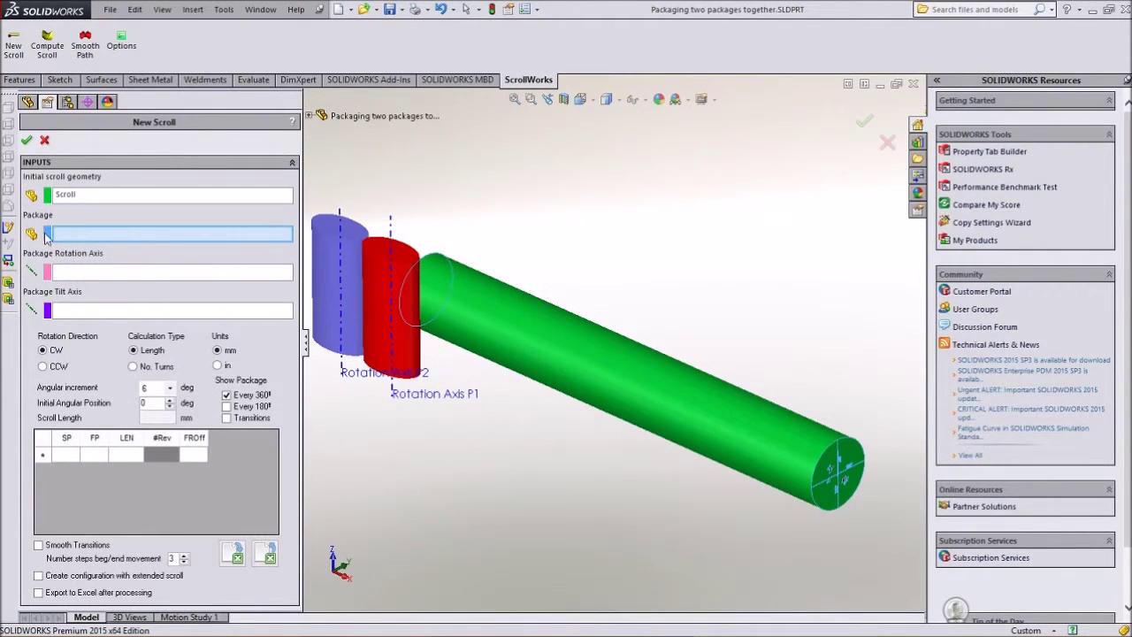
left_click(398, 351)
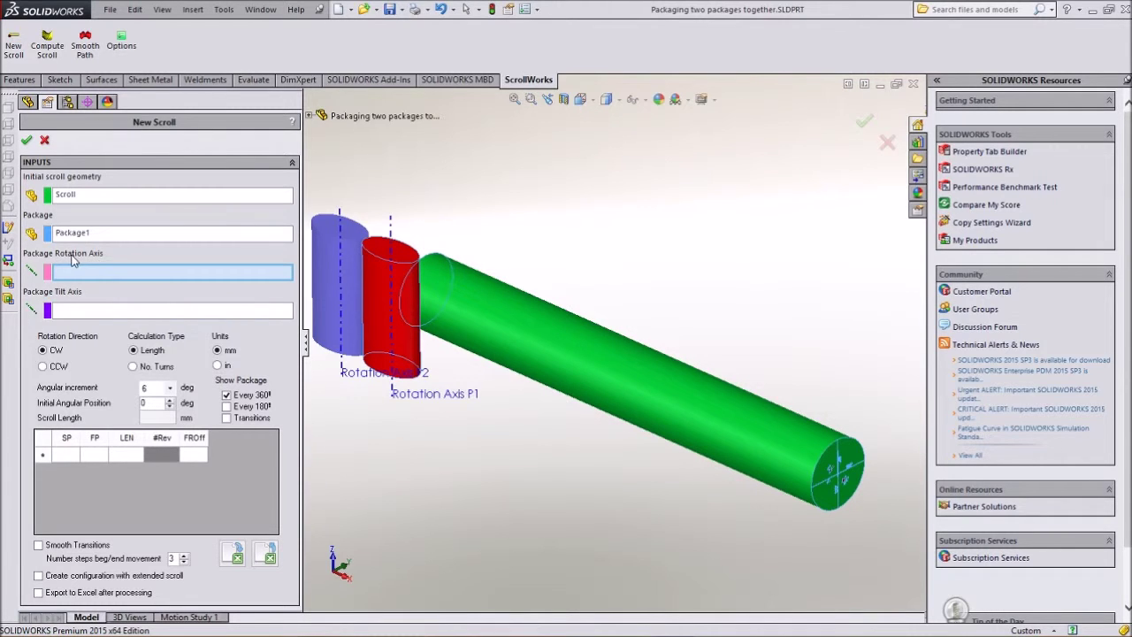
left_click(442, 397)
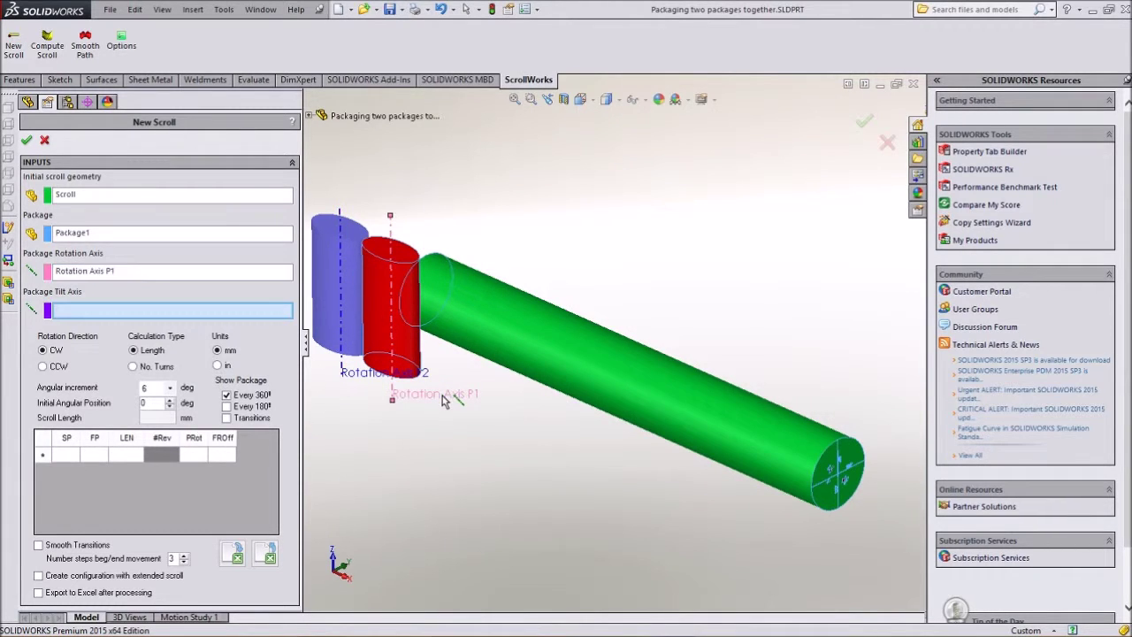
left_click(134, 366)
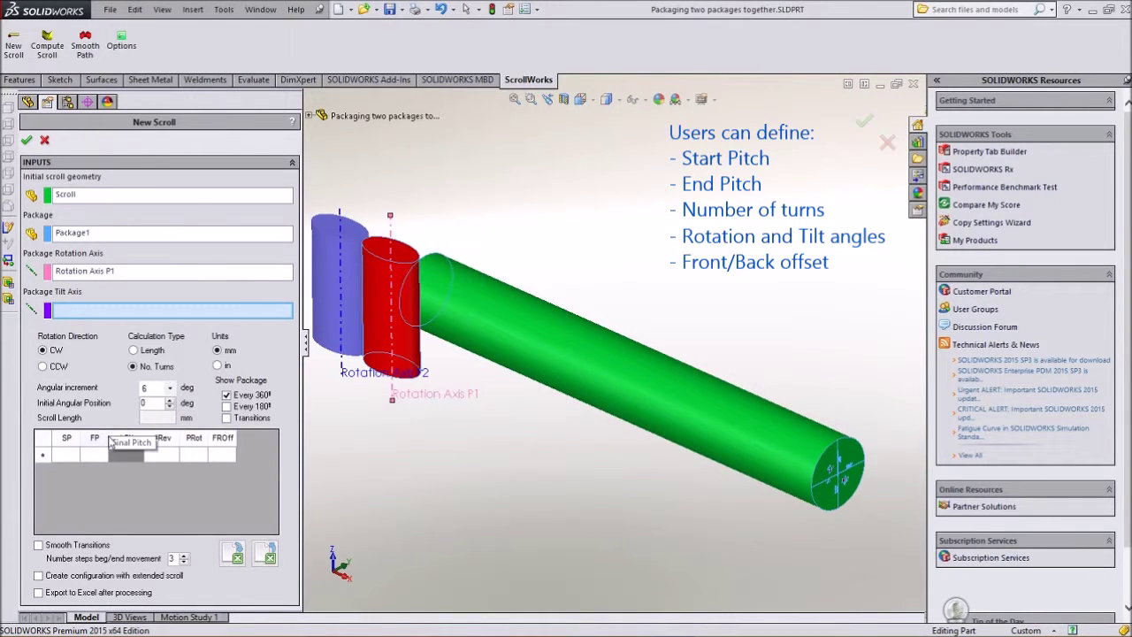
Step: Enter the first section with start pitch 180, final pitch 190 and 2 turns
left_click(71, 455)
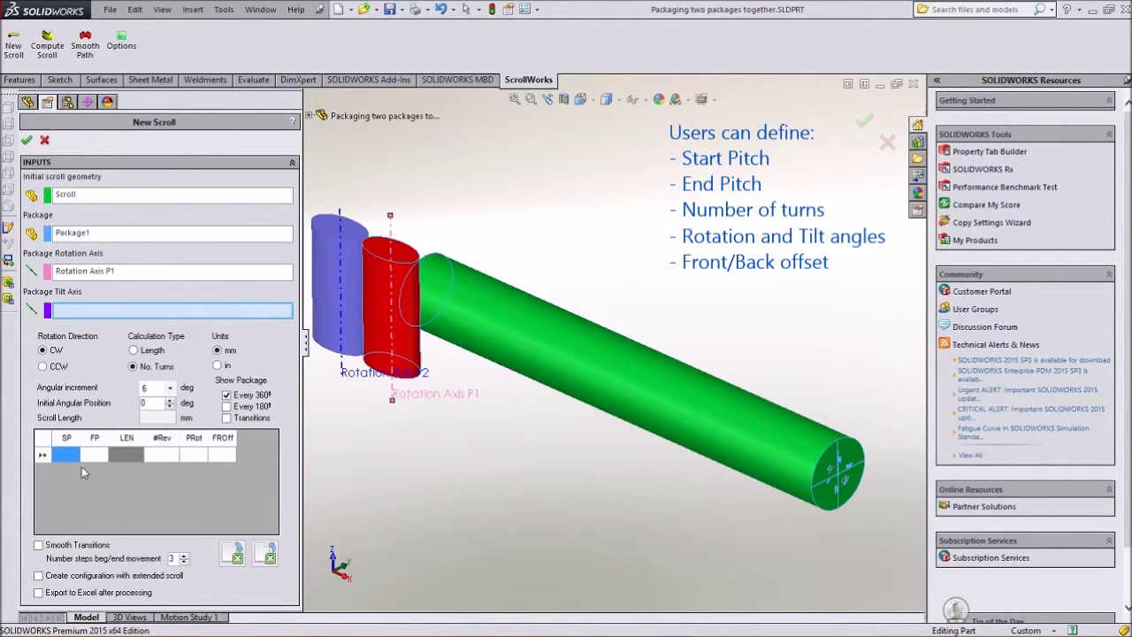
type("180")
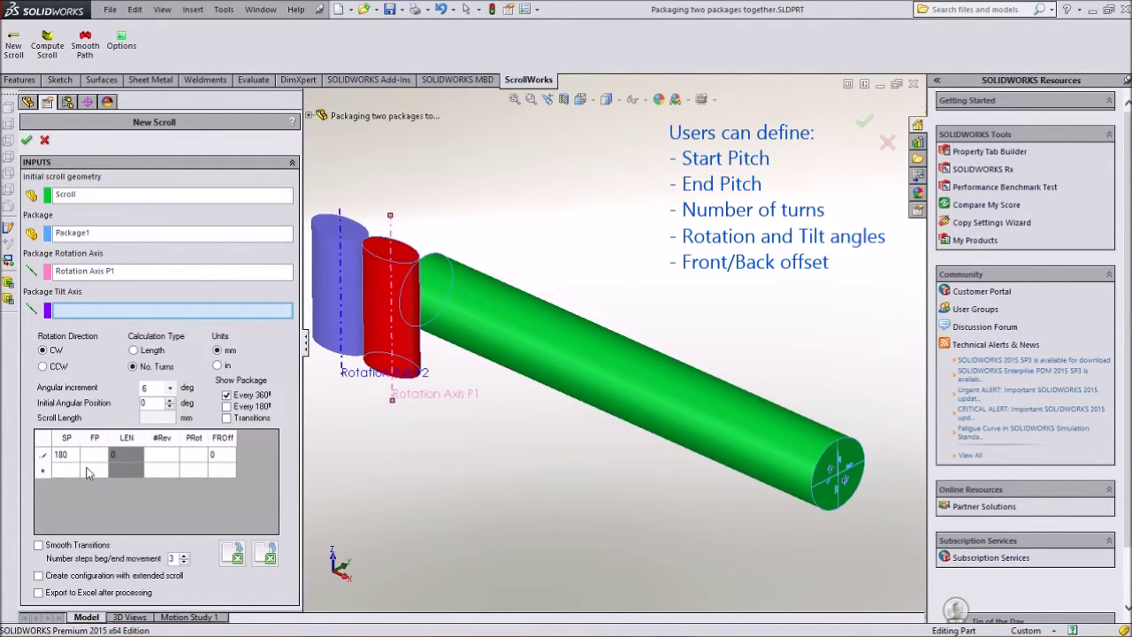
left_click(100, 457)
type("190")
left_click(164, 459)
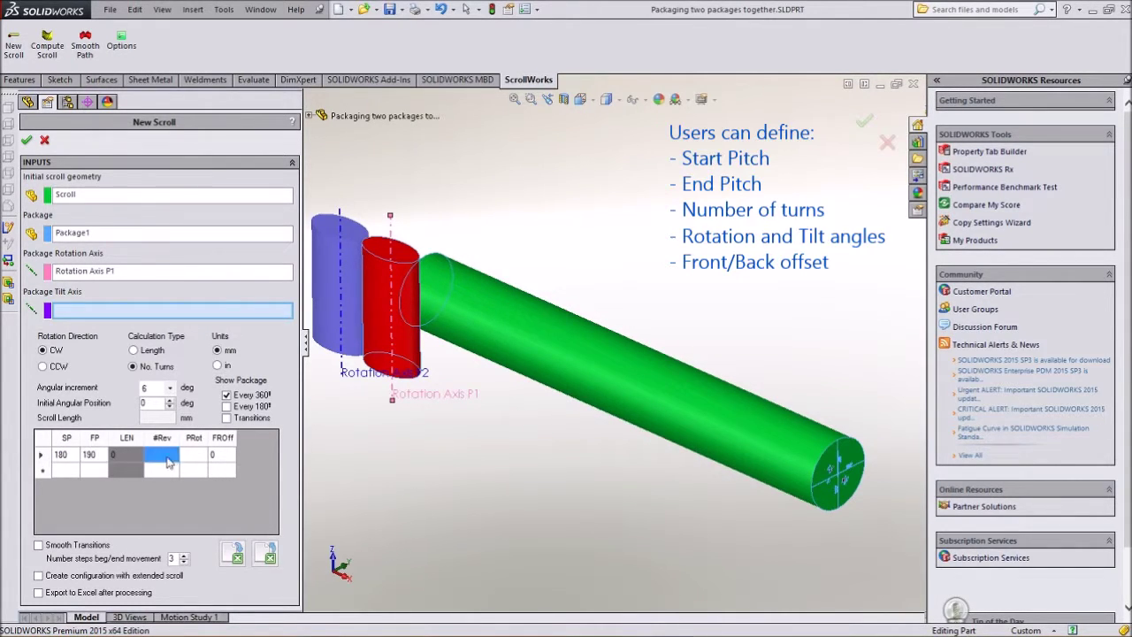
type("2")
Step: Add a second section with pitch 190, 1 turn and 90° package rotation
left_click(69, 470)
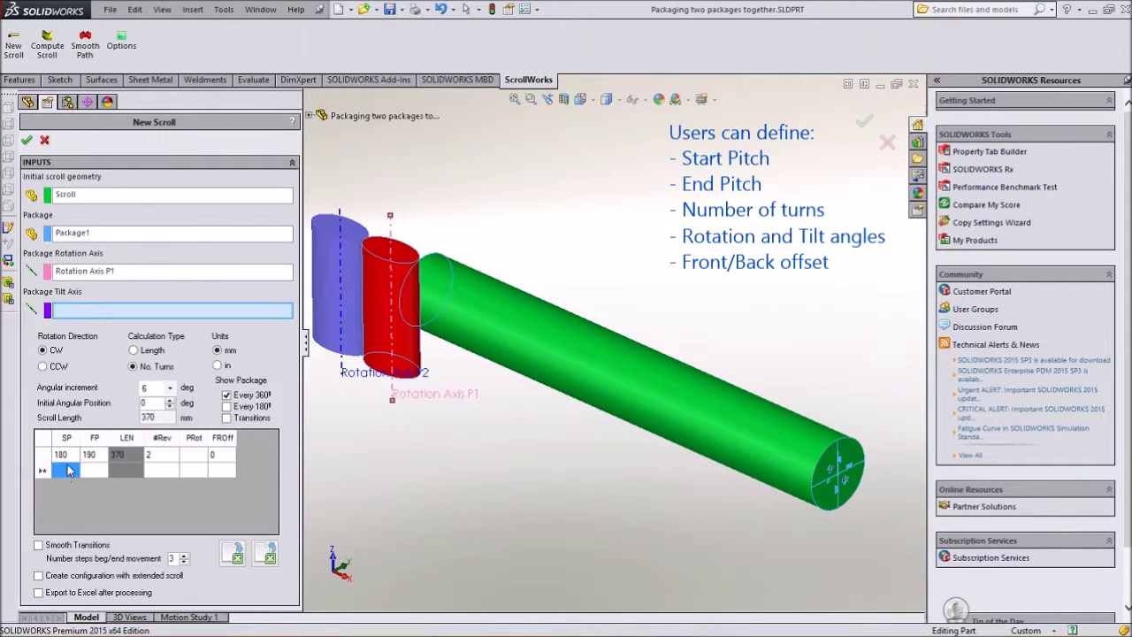
type("190")
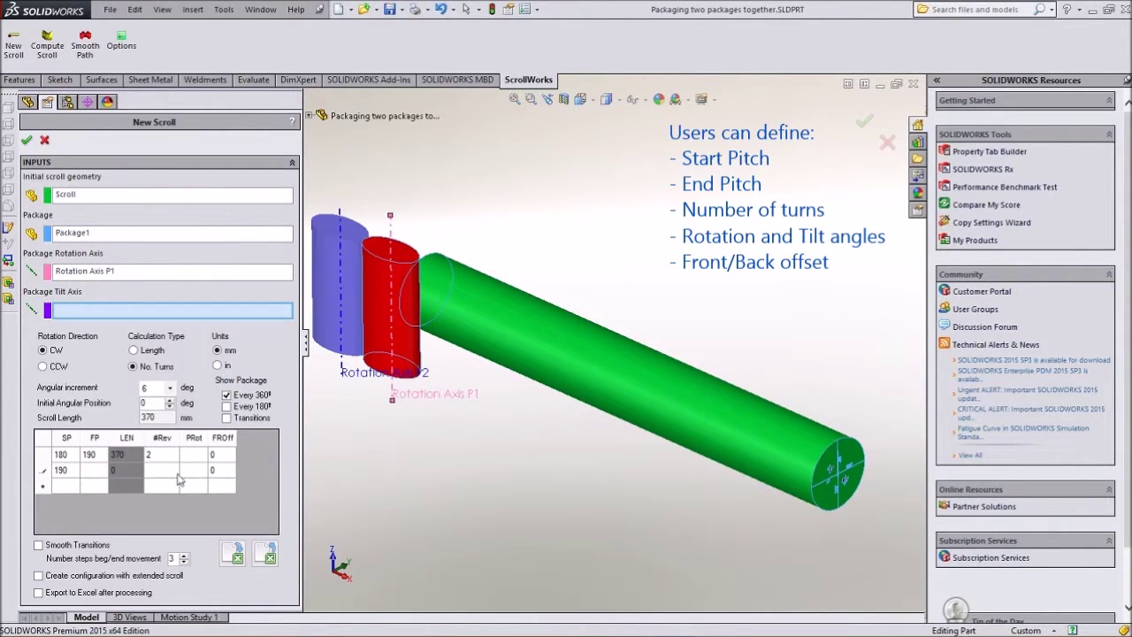
left_click(163, 471)
type("1")
left_click(198, 476)
type("90")
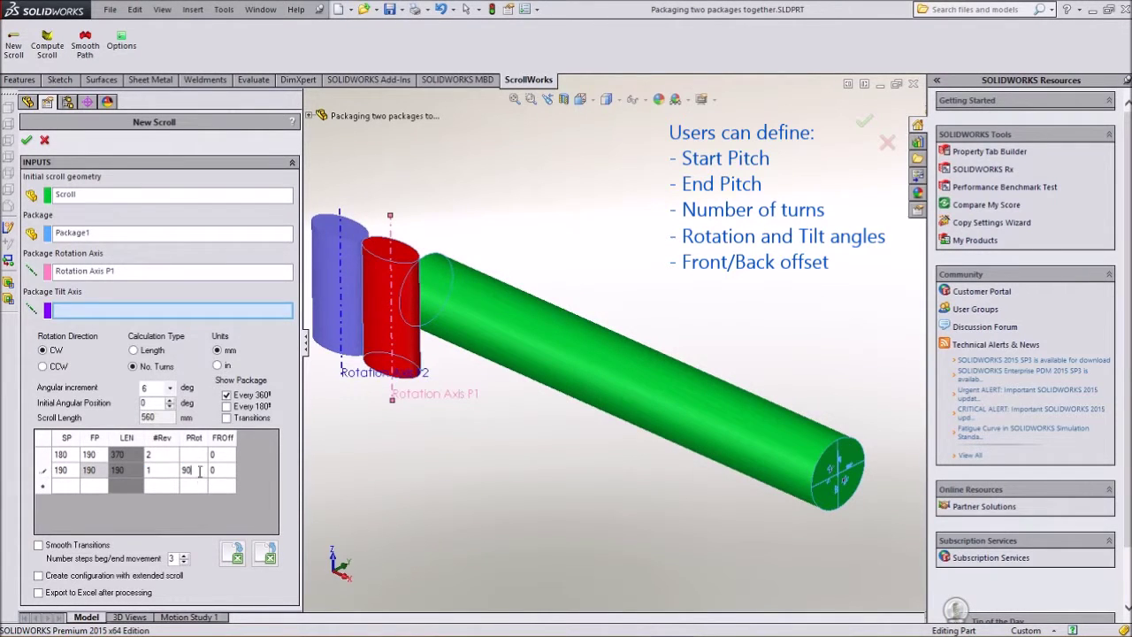
mouse_move(194, 438)
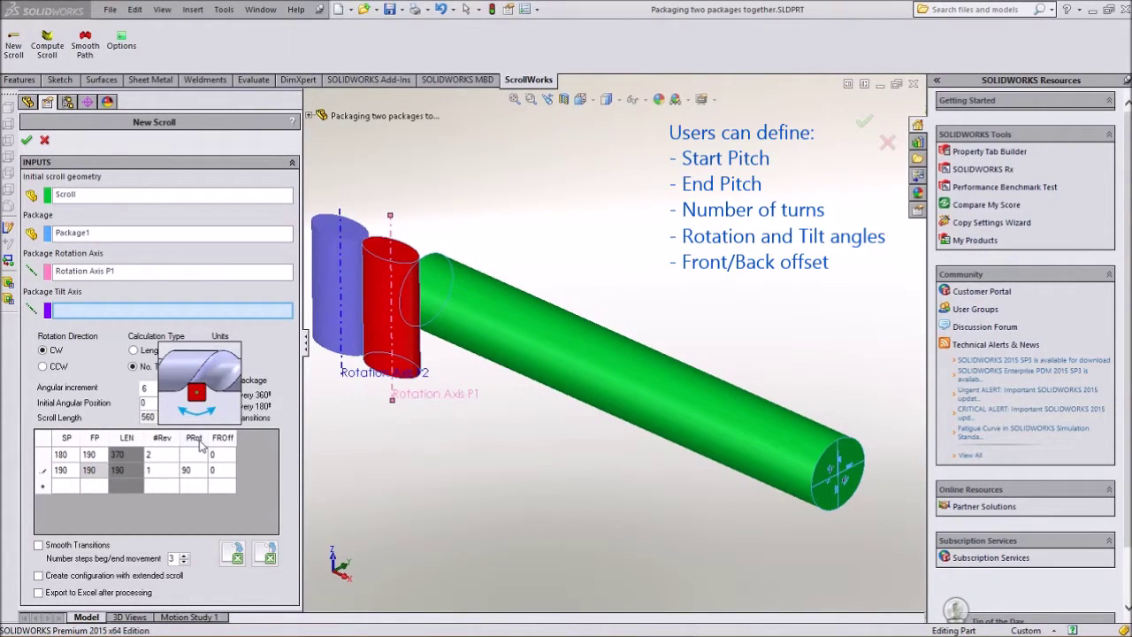
left_click(67, 488)
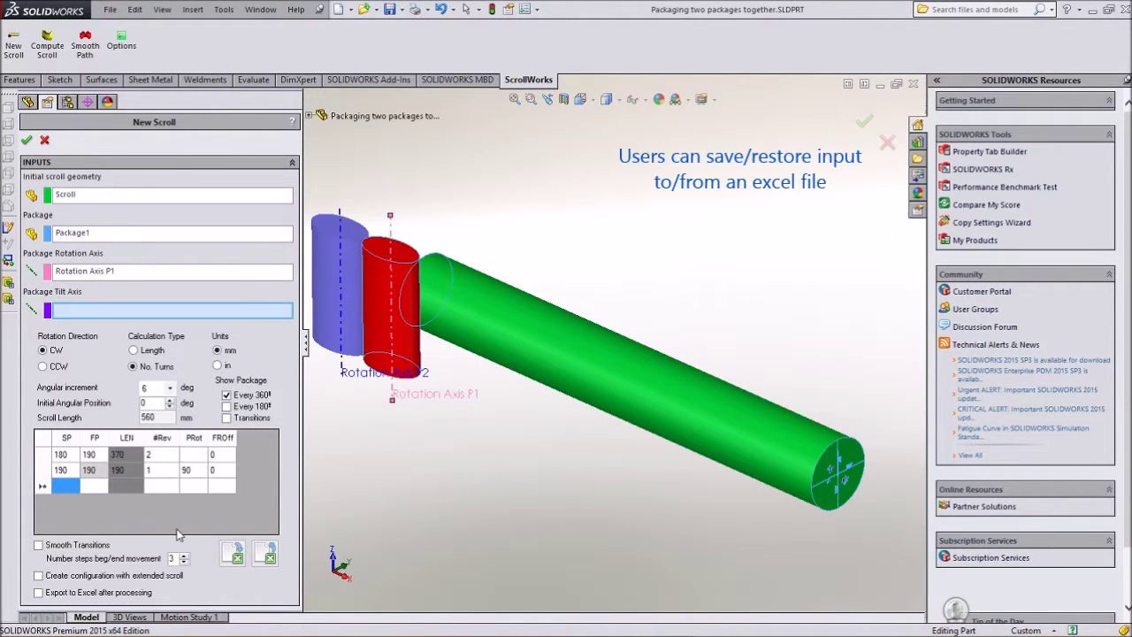
Step: Import the sections from Packaging two packages together 1.xls and compute the 860 mm screw
left_click(270, 556)
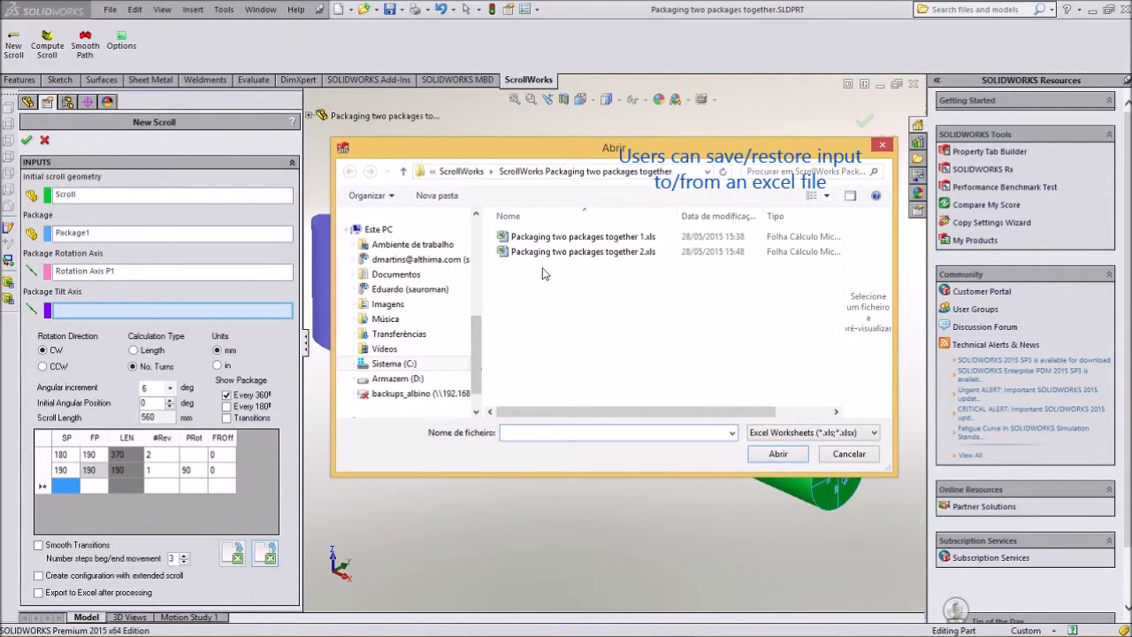
left_click(553, 239)
double_click(553, 241)
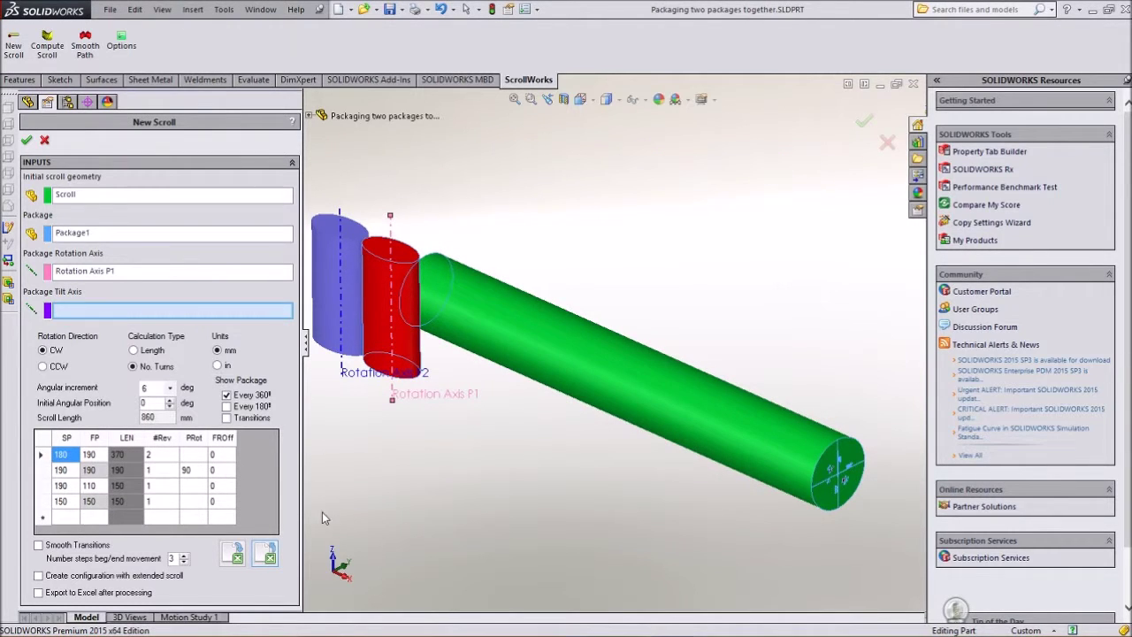
left_click(26, 141)
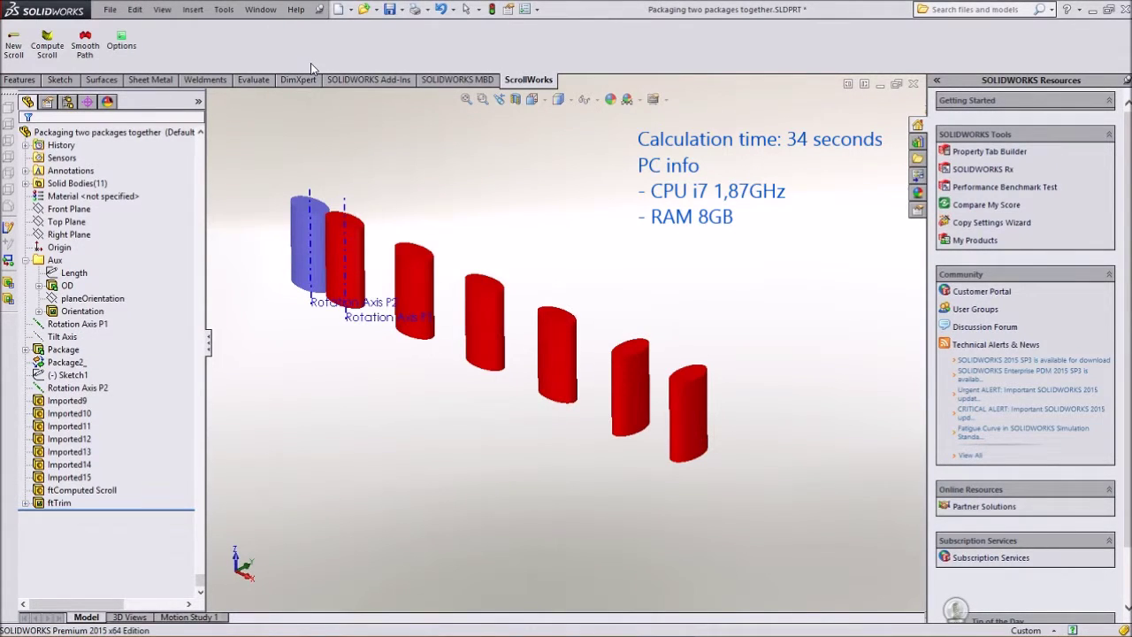
Step: Delete the ftTrim feature so the screw is whole, then begin a new scroll definition
left_click(59, 503)
key("Delete")
key("Return")
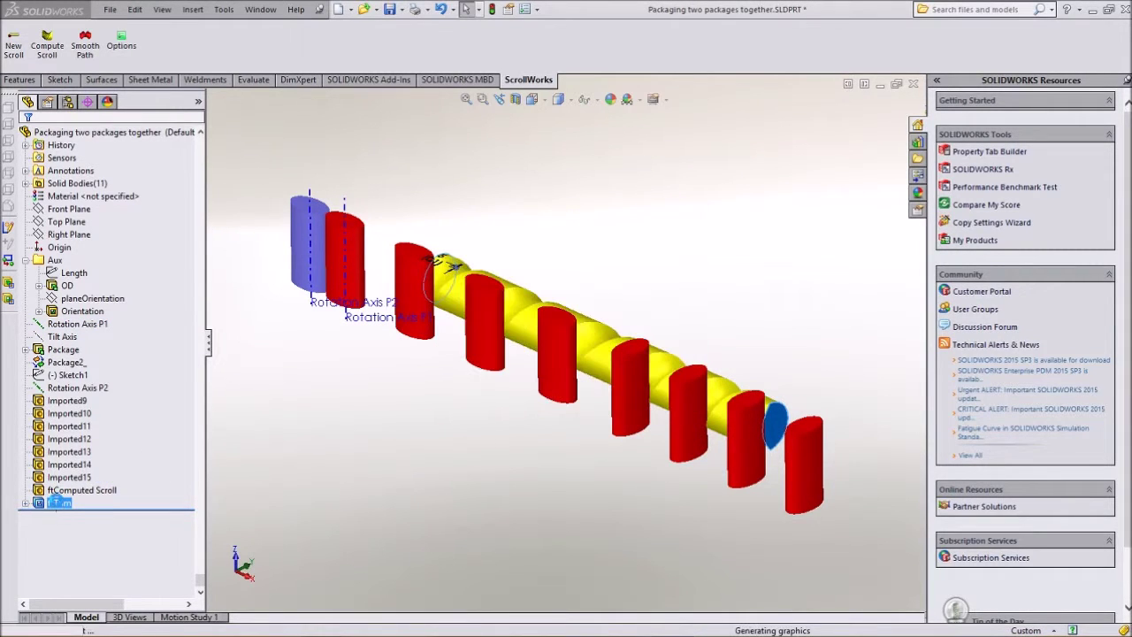
mouse_move(560, 201)
middle_mouse_down()
mouse_move(572, 325)
mouse_move(583, 286)
mouse_move(556, 197)
mouse_move(558, 208)
middle_mouse_up()
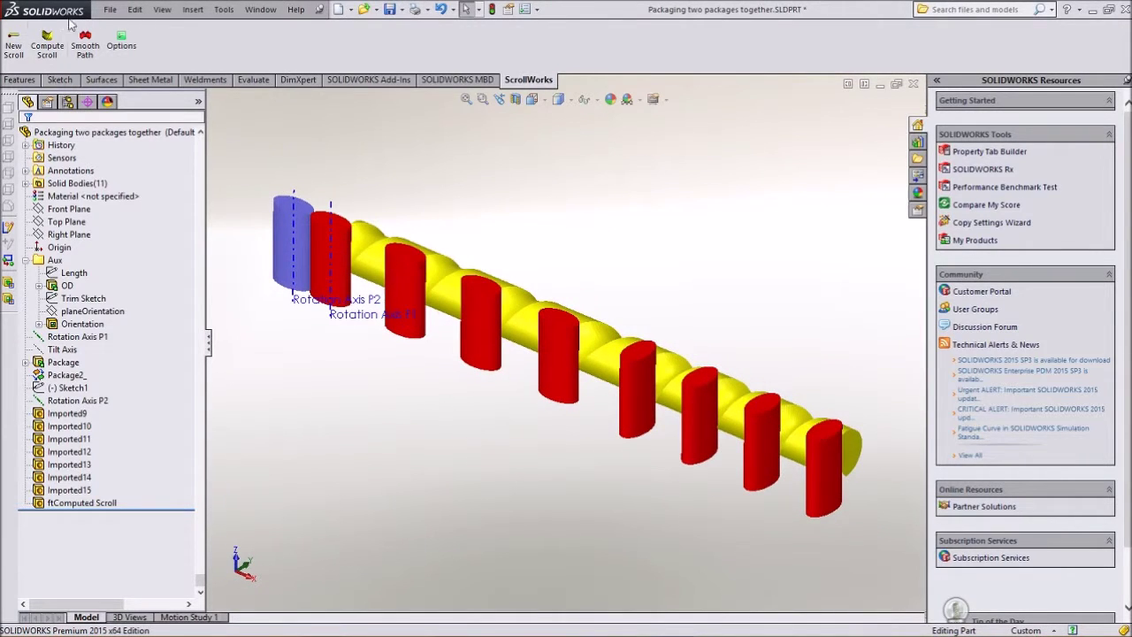
left_click(48, 39)
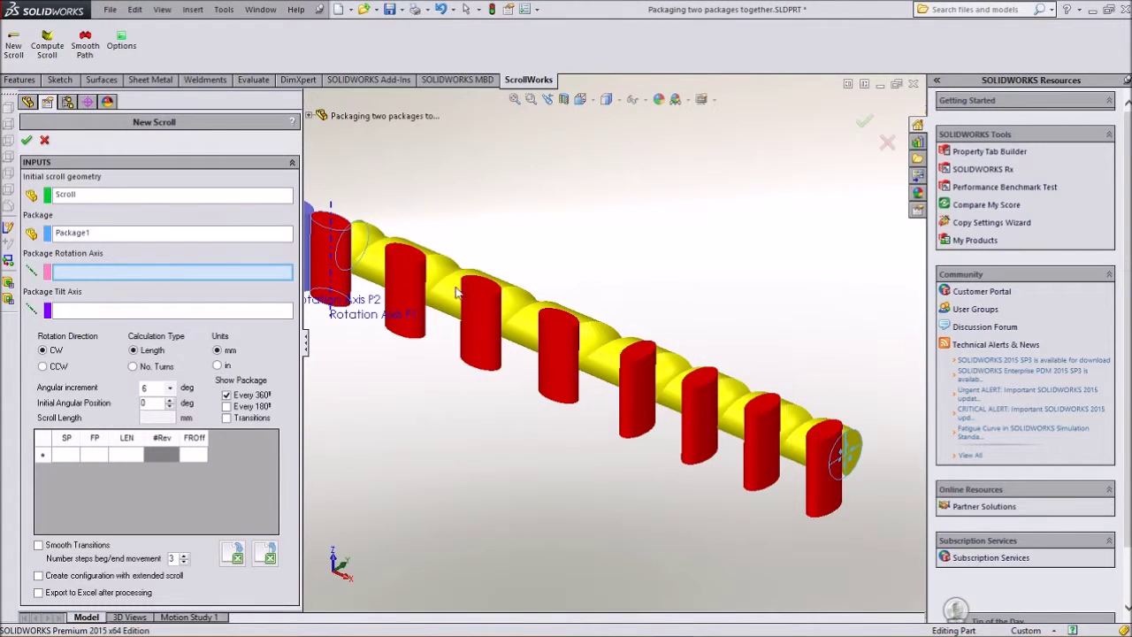
Step: Base the new scroll on the computed scroll, with the blue package on Rotation Axis P2
left_click(188, 196)
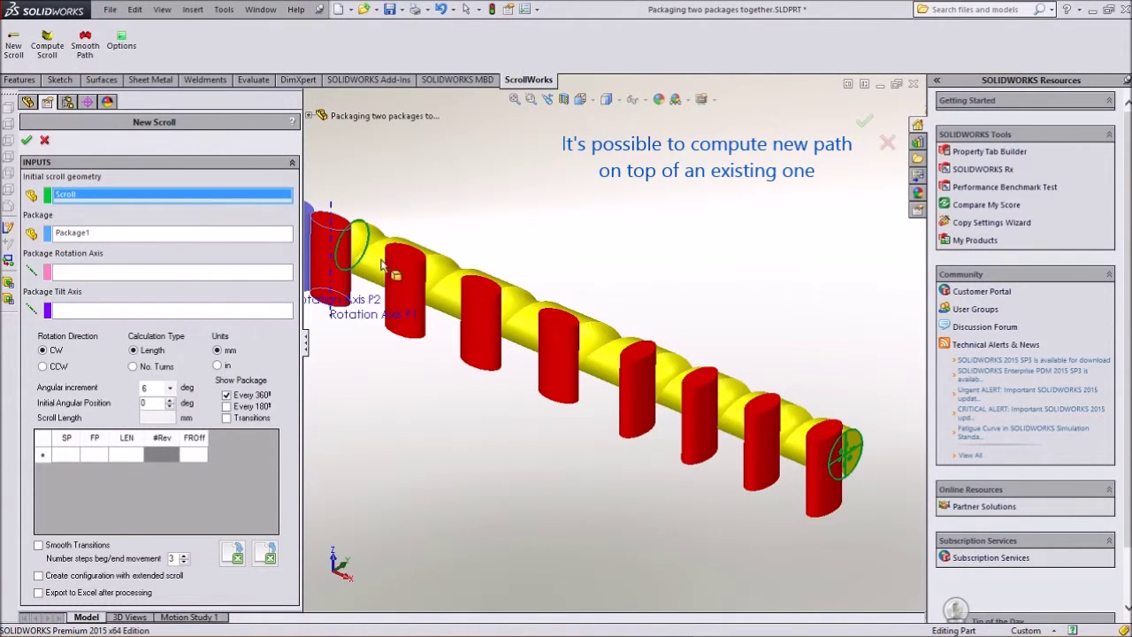
left_click(340, 317)
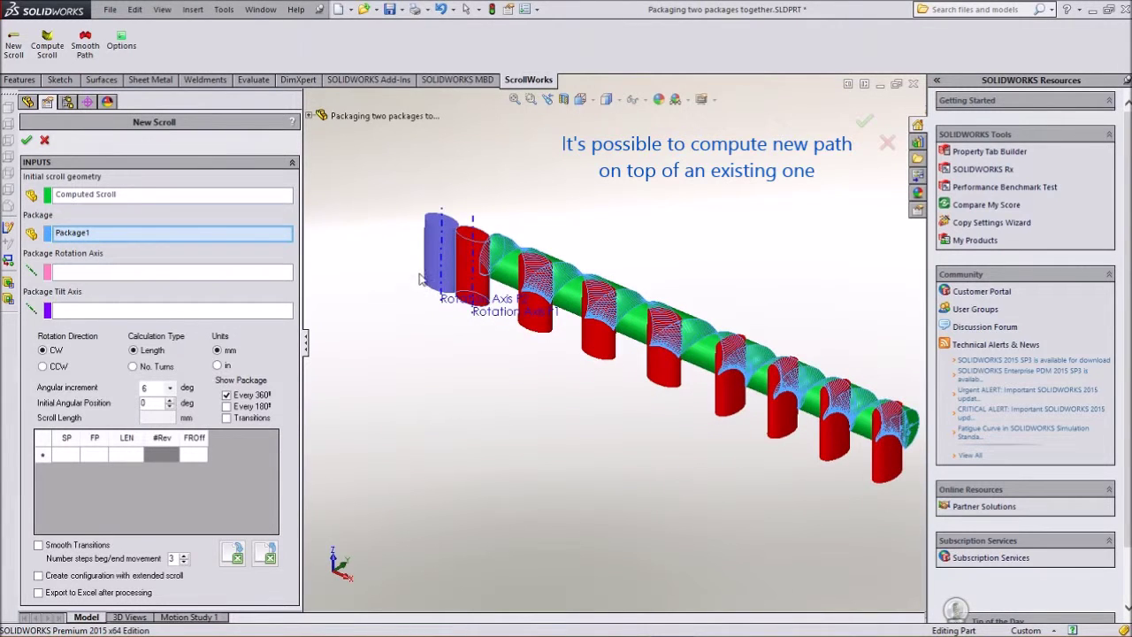
left_click(430, 263)
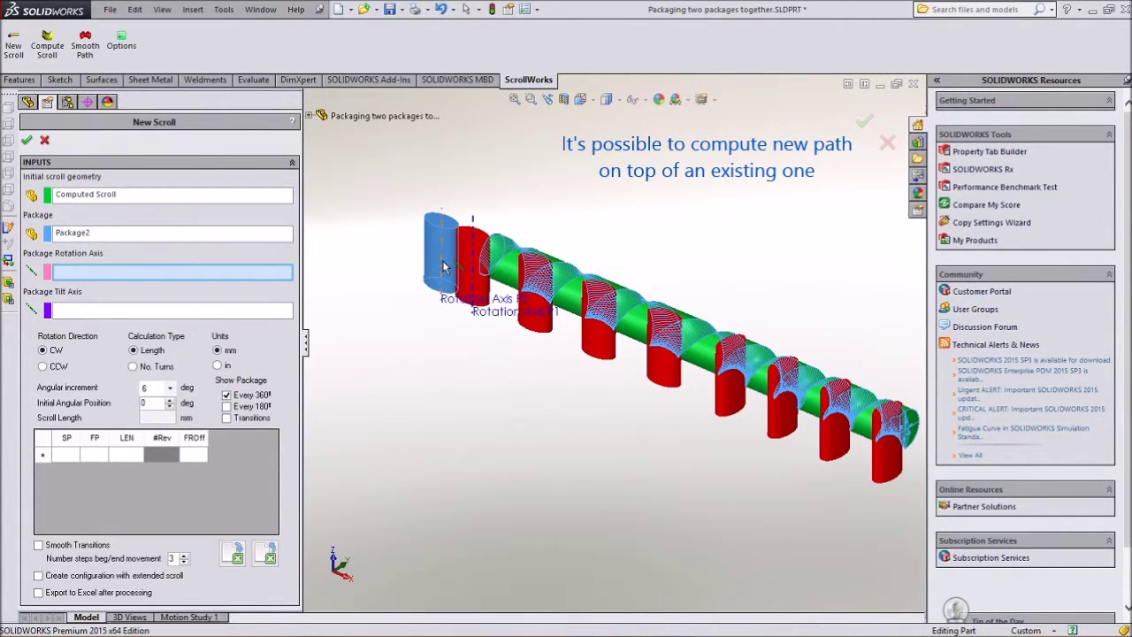
left_click(441, 265)
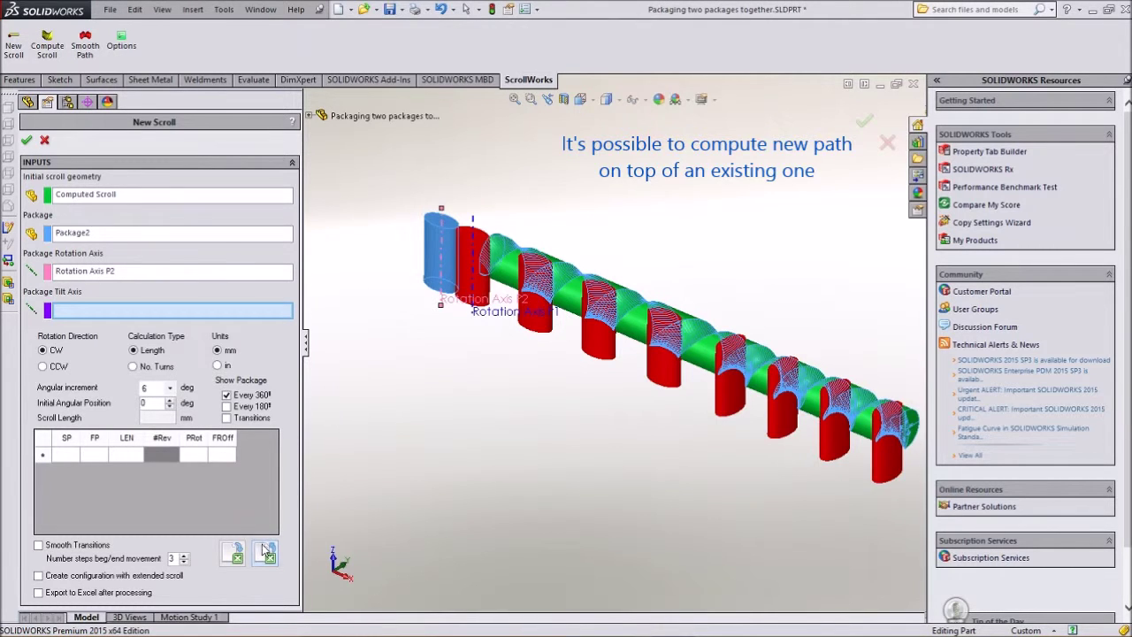
Step: Load the section table from the Excel file and compute the Package2 scroll
left_click(265, 550)
double_click(541, 271)
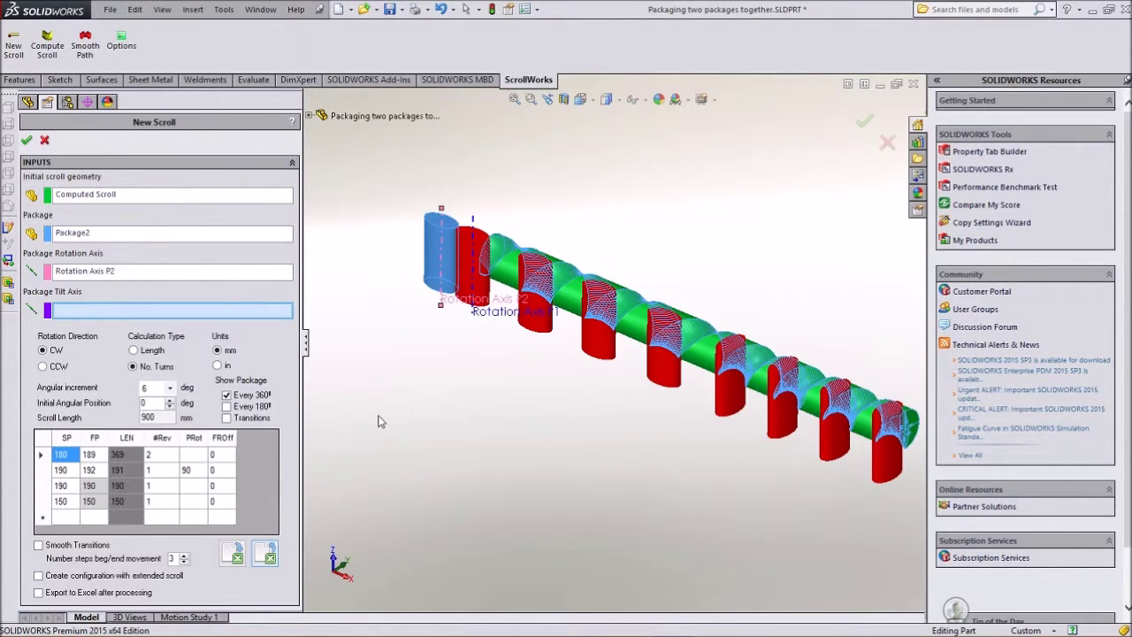
left_click(28, 141)
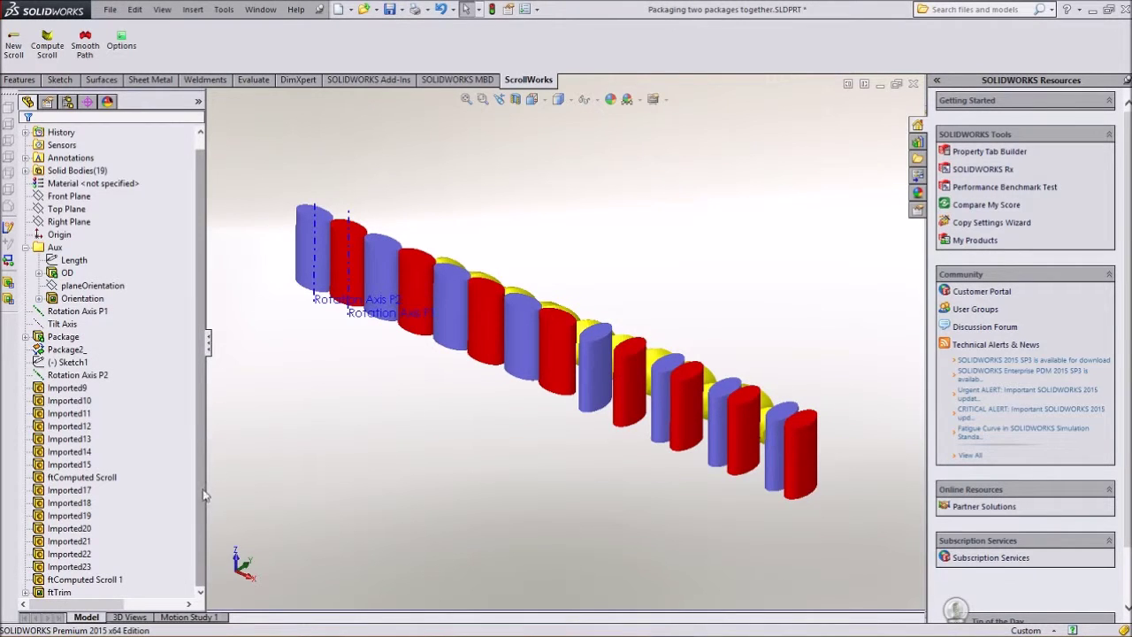
Step: Roll the history back above ftTrim and view the untrimmed screw from the front
left_click(61, 591)
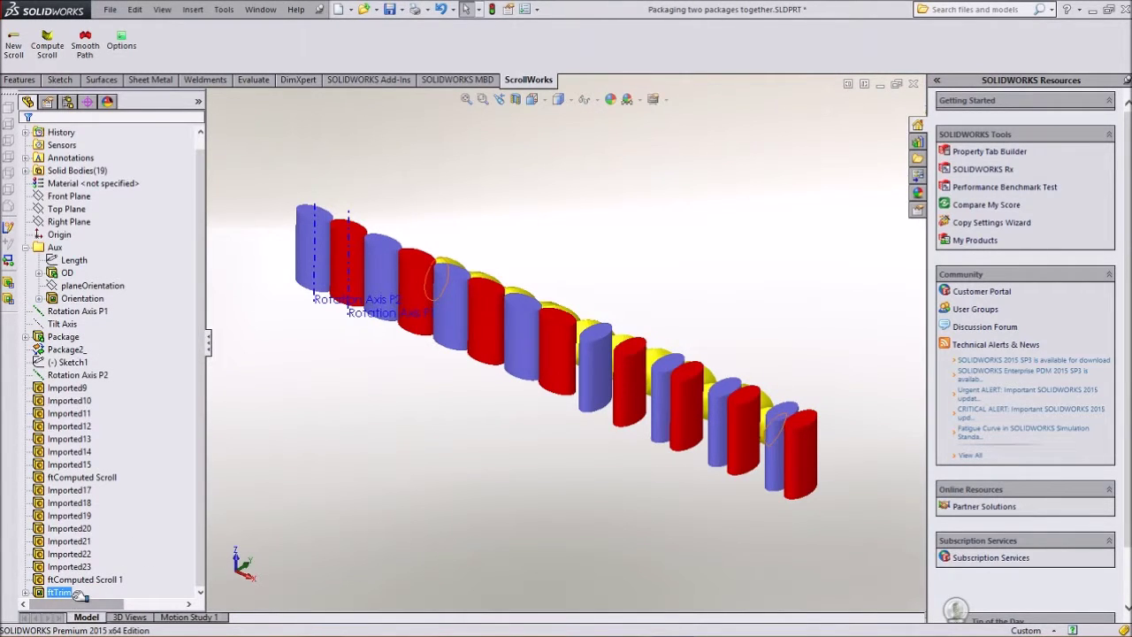
left_click_drag(74, 599, 79, 586)
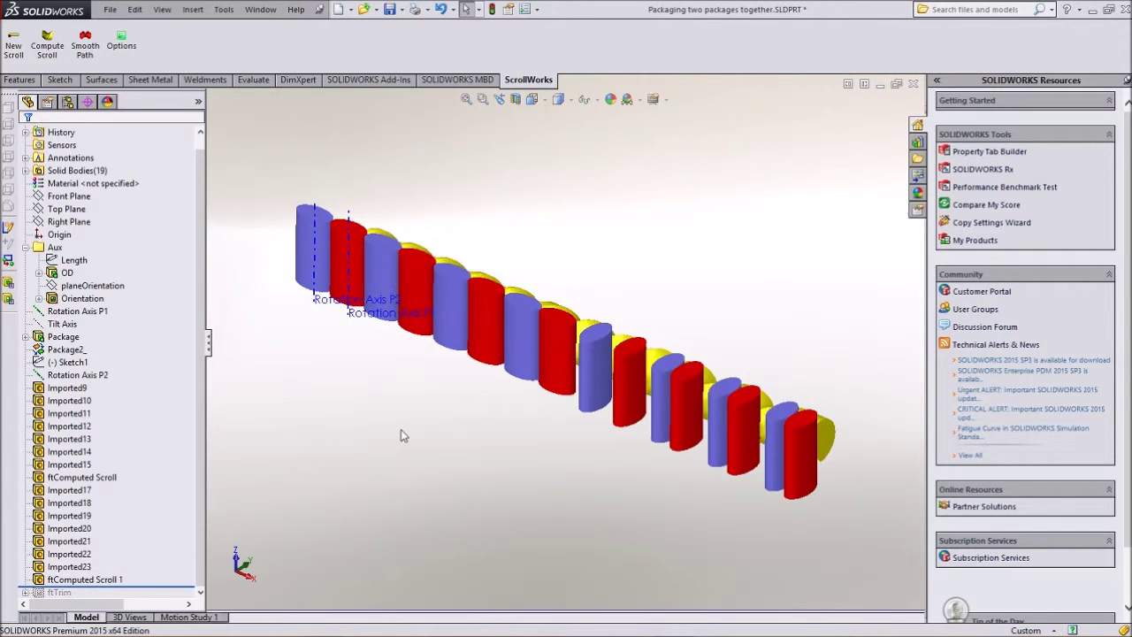
key("ctrl+1")
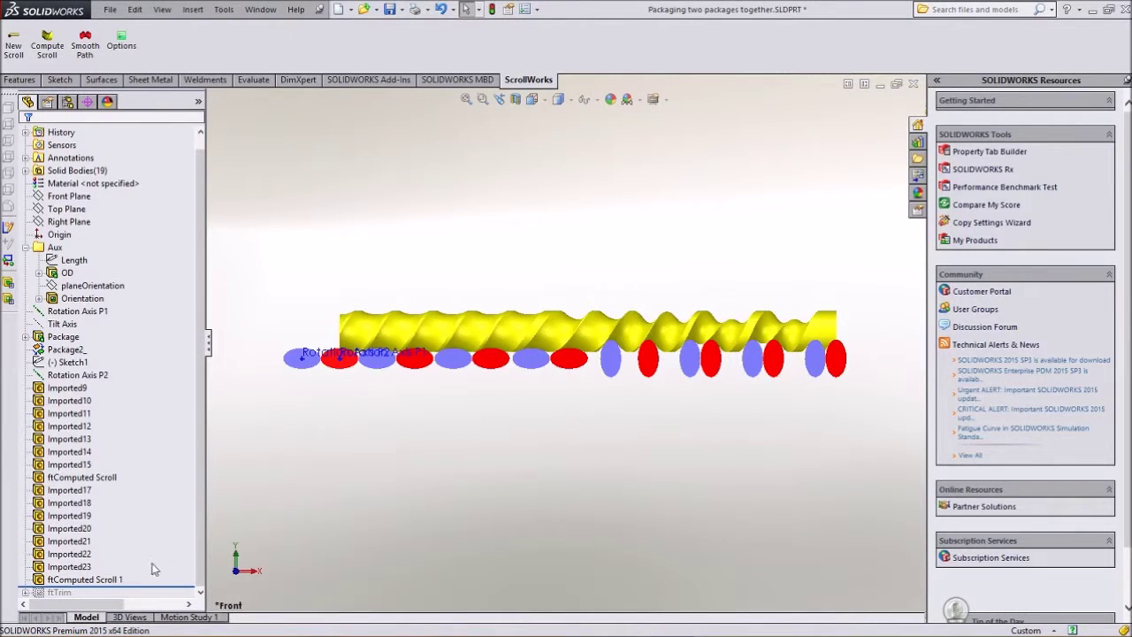
Step: Roll forward past ftTrim and orbit to a tilted 3D view of the trimmed screw
left_click_drag(135, 587, 135, 599)
mouse_move(685, 470)
middle_mouse_down()
mouse_move(733, 336)
mouse_move(662, 329)
middle_mouse_up()
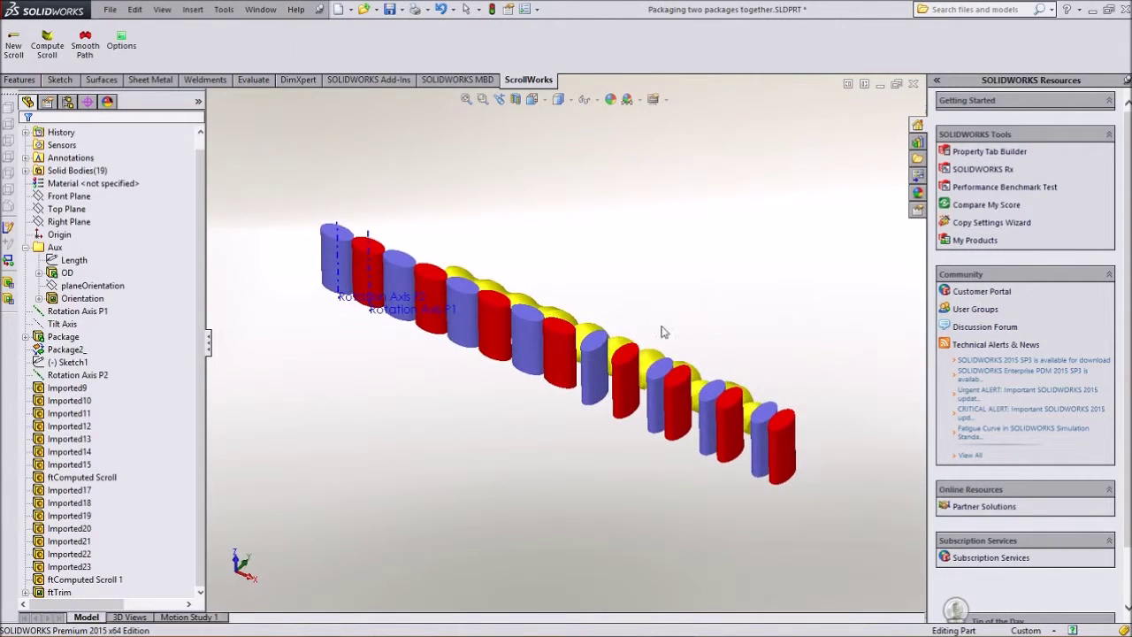
Step: Hide the package bodies from Package1 through Imported23
left_click(26, 170)
left_click(70, 196)
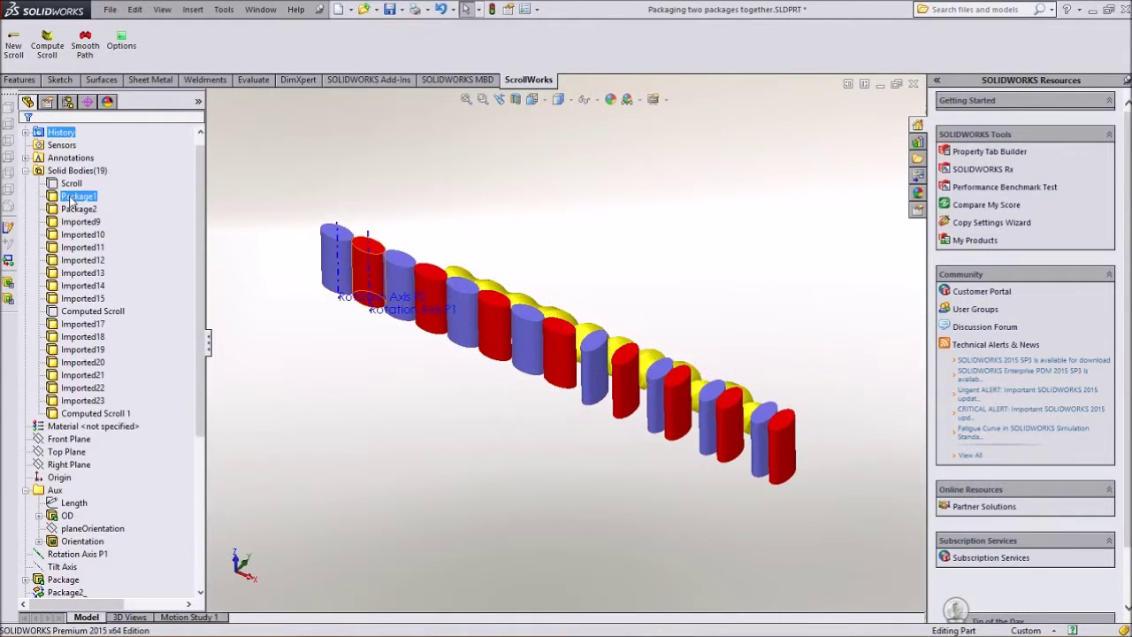
left_click(85, 400, "ctrl")
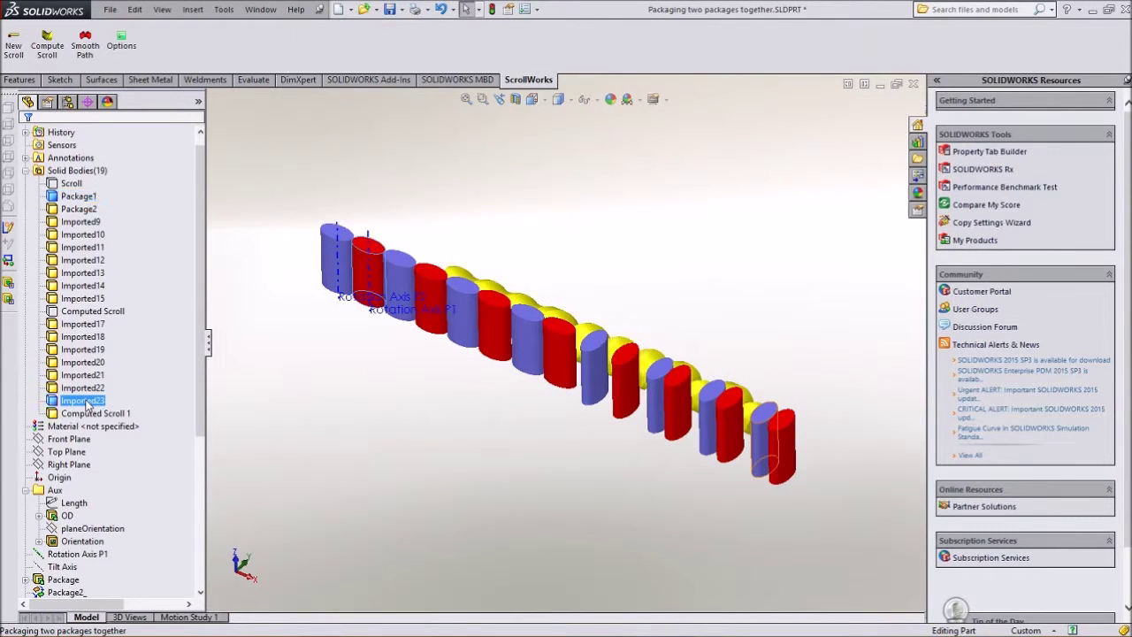
right_click(84, 400)
key("Escape")
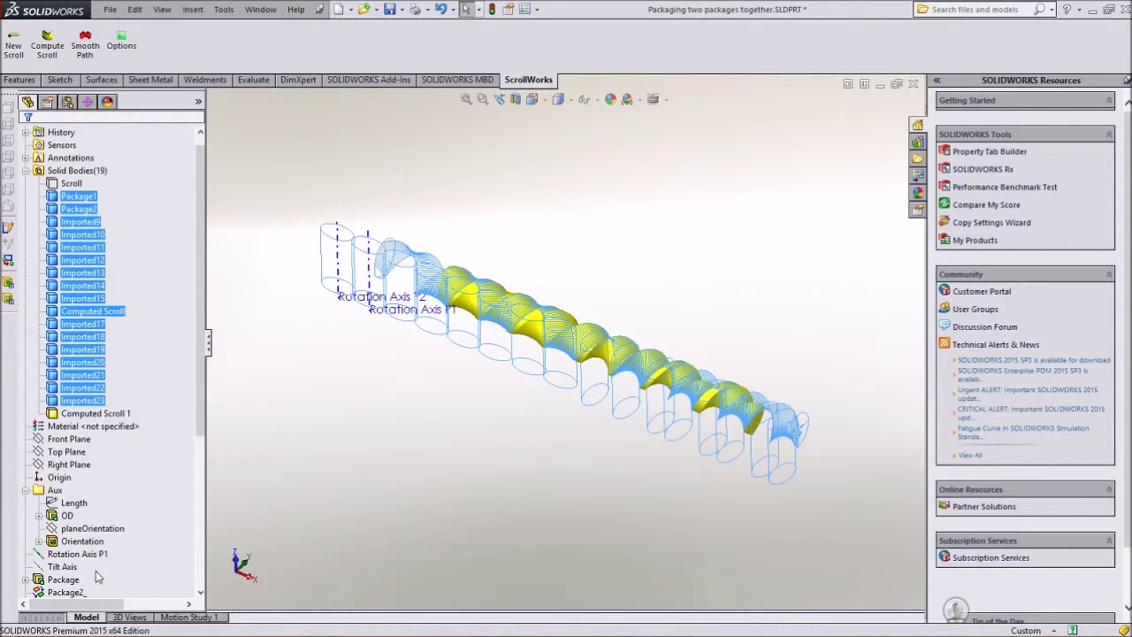
Step: Hide Rotation Axis P1 and Rotation Axis P2
right_click(80, 555)
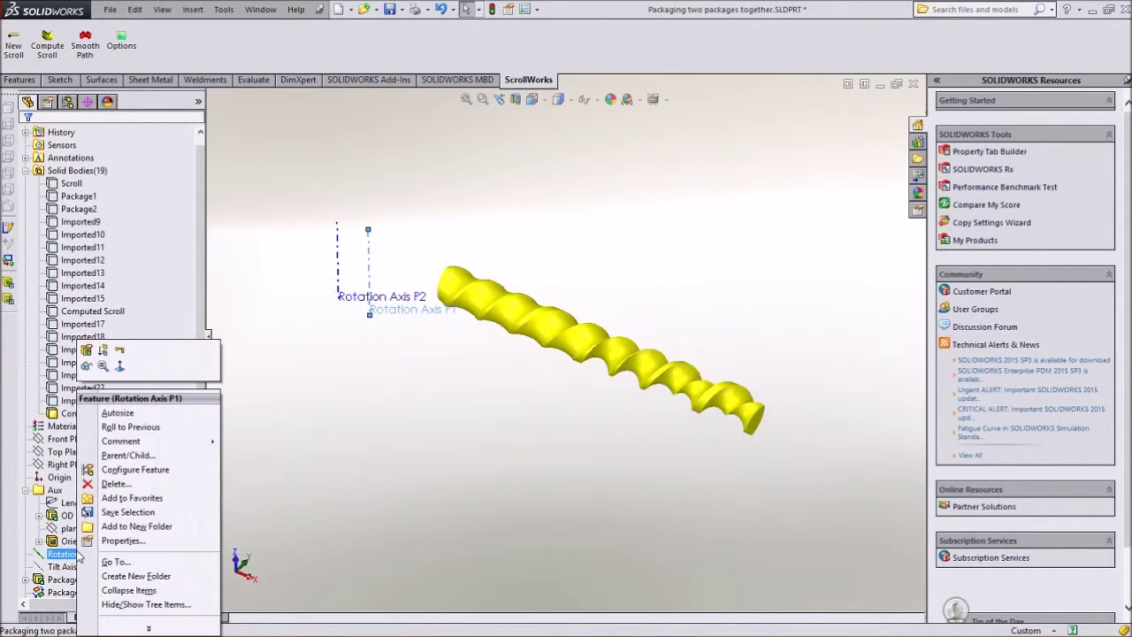
left_click(87, 366)
scroll(88, 398, "down", 1)
scroll(88, 398, "down", 2)
right_click(84, 502)
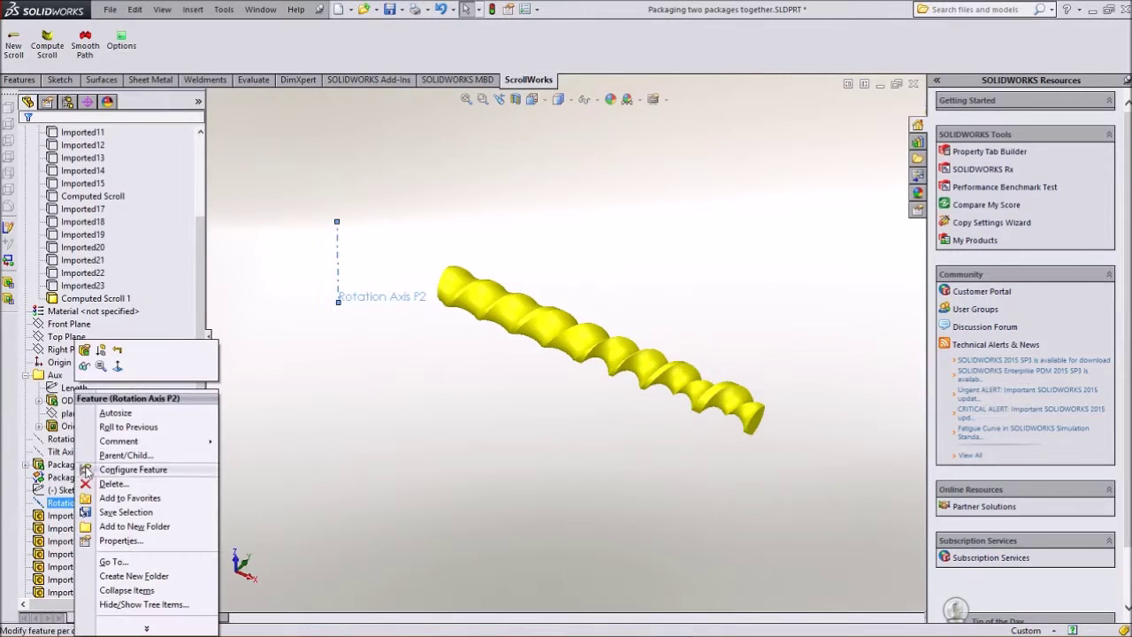
left_click(86, 367)
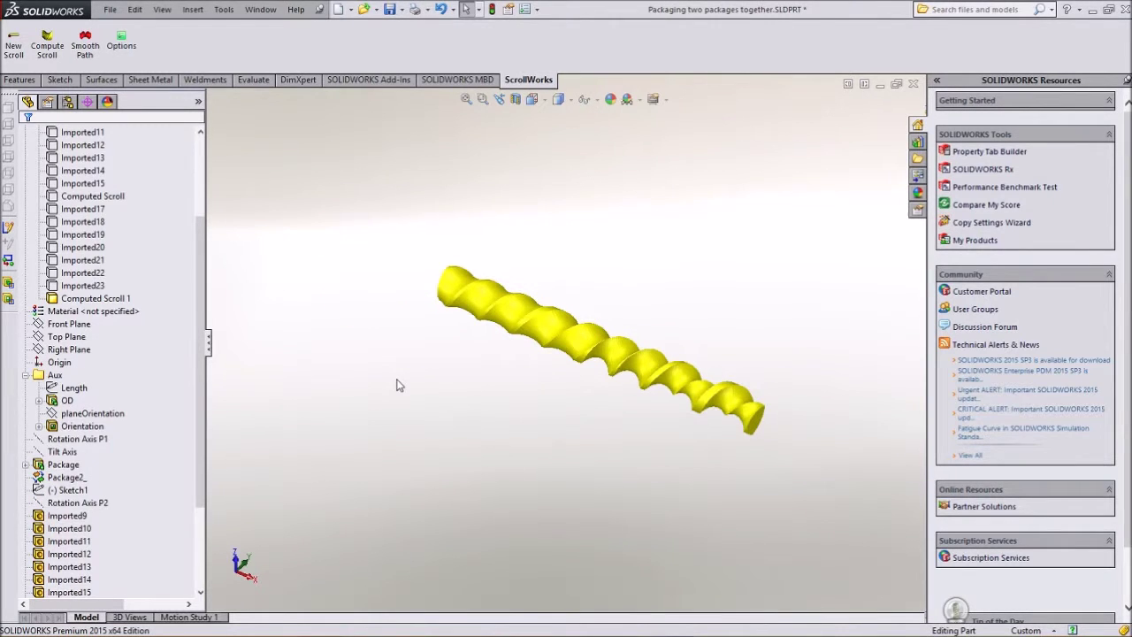
Step: Inspect the lone yellow screw from front, rotated and isometric views
key("ctrl+1")
key("Down")
key("Down")
key("Down")
key("Down")
key("Down")
key("Down")
key("Down")
key("Down")
key("Down")
key("Down")
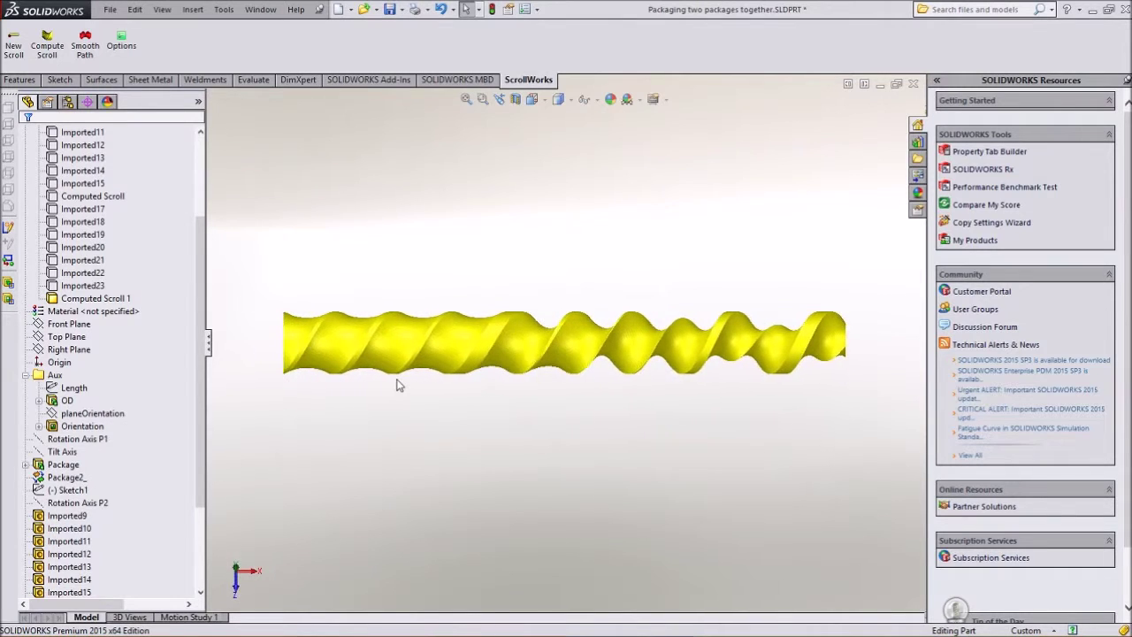
key("Down")
key("Down")
key("Down")
key("Down")
key("Down")
key("Down")
key("Down")
key("Down")
key("Down")
key("Down")
key("Down")
key("Down")
key("Down")
key("Down")
key("Down")
key("Down")
key("Down")
key("Down")
key("Down")
key("Down")
key("Down")
key("Down")
key("Down")
key("Down")
key("Down")
key("Down")
key("Down")
key("Down")
key("Down")
key("Down")
key("ctrl+7")
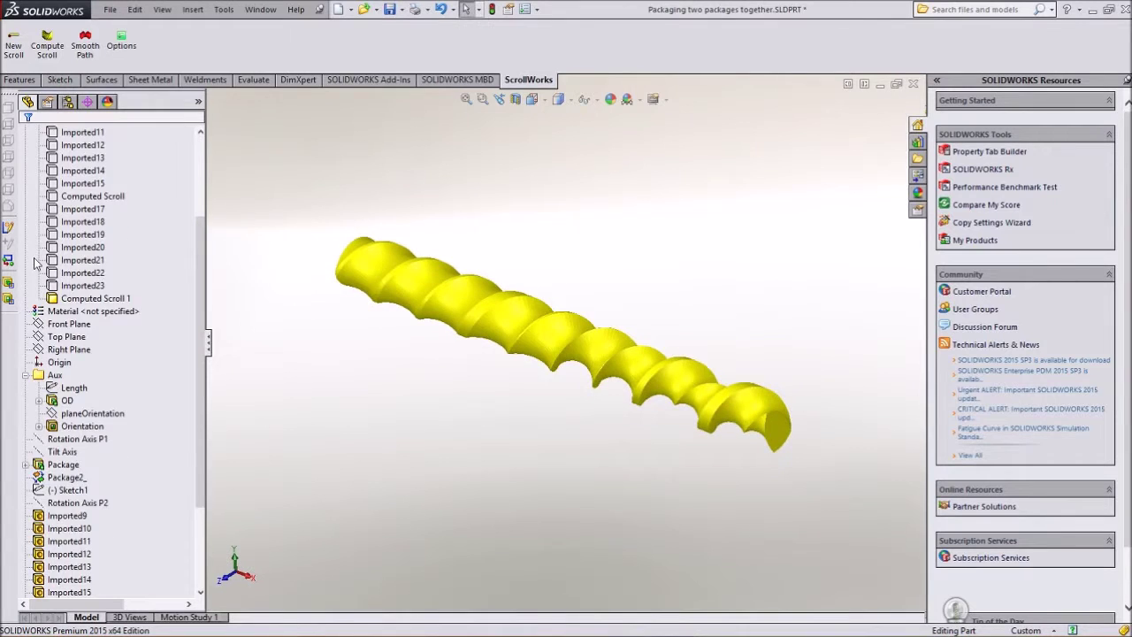
scroll(36, 263, "up", 2)
left_click(80, 183)
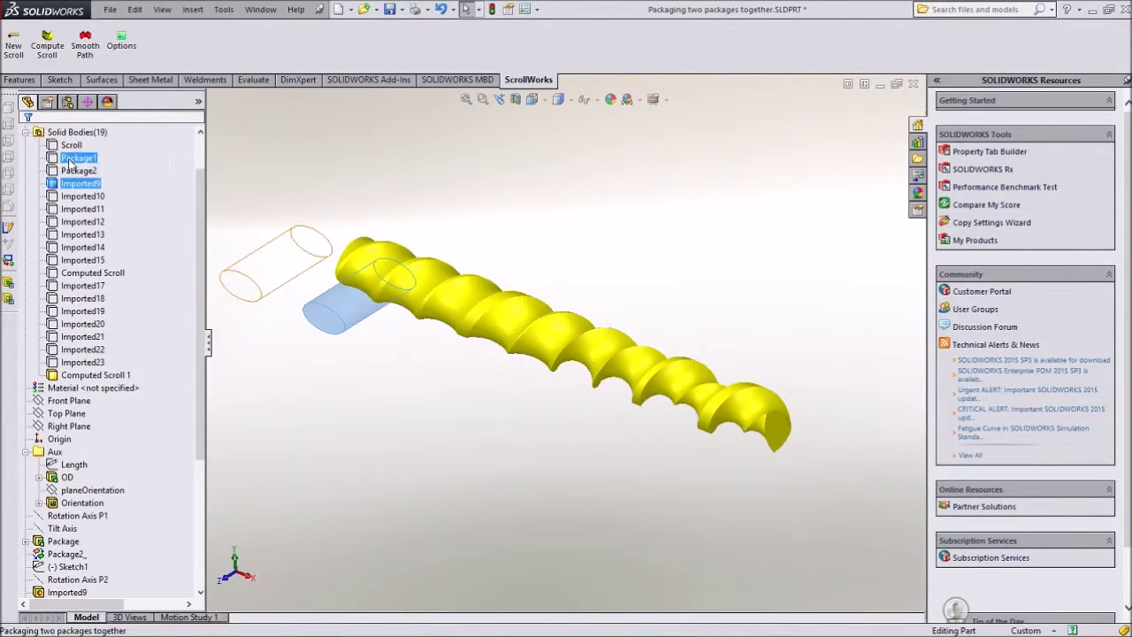
Step: Show Package2 and the imported package bodies through Imported23 again, then orbit to a side-on view
left_click(78, 170, "ctrl")
left_click(82, 195, "ctrl")
left_click(83, 208, "ctrl")
left_click(82, 221, "ctrl")
left_click(83, 235, "ctrl")
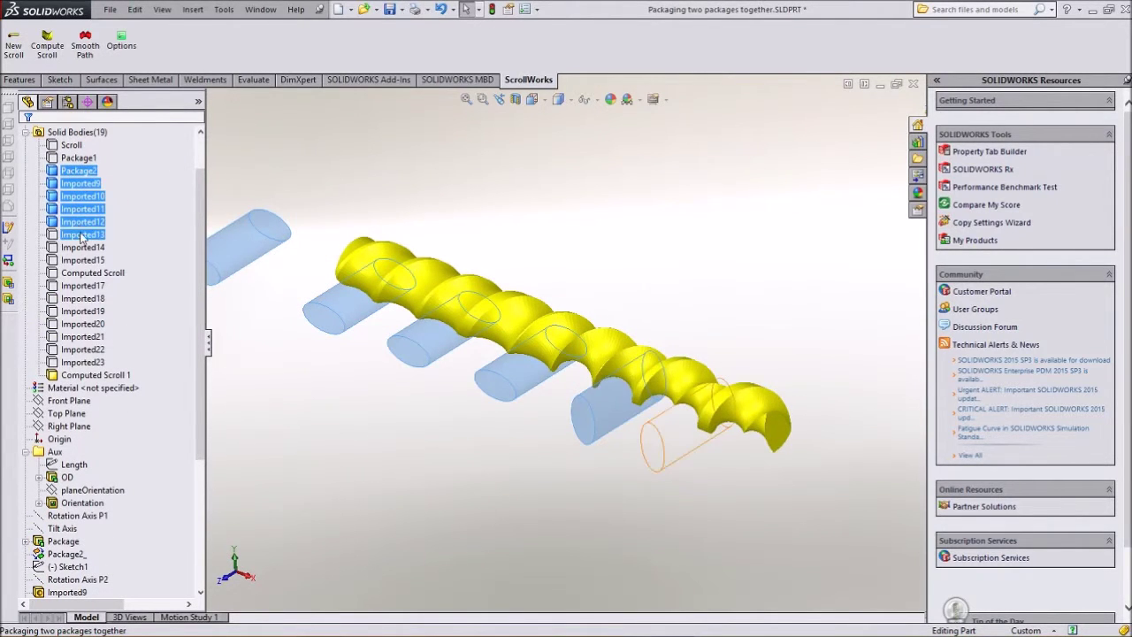
left_click(82, 247, "ctrl")
left_click(82, 260, "ctrl")
left_click(82, 286, "ctrl")
left_click(82, 298, "ctrl")
left_click(82, 312, "ctrl")
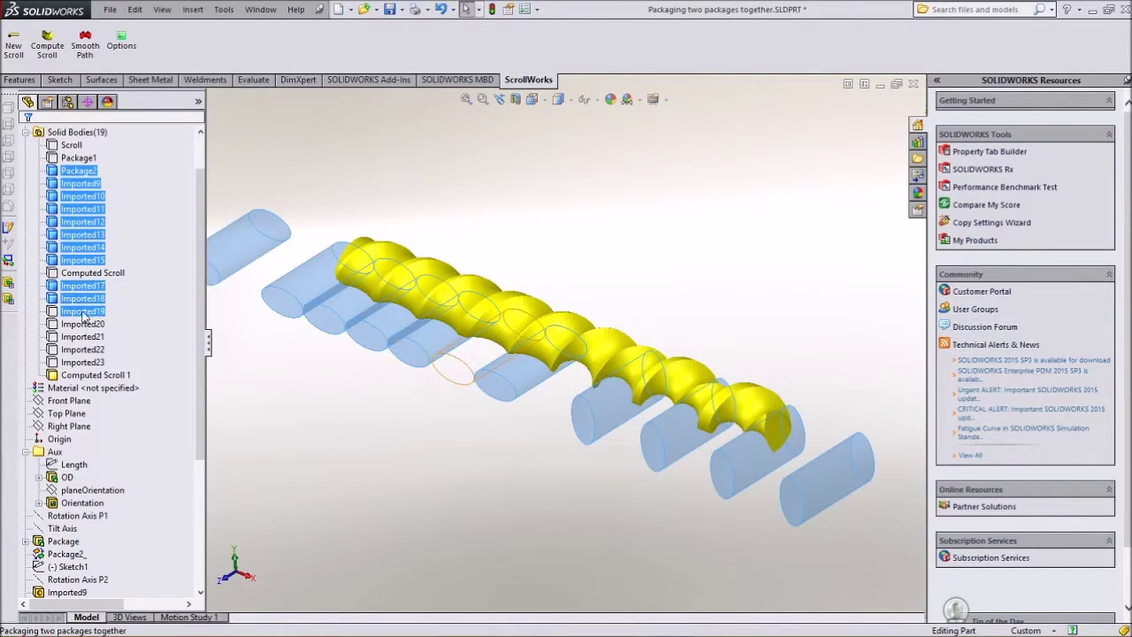
left_click(81, 324, "ctrl")
left_click(80, 336, "ctrl")
left_click(77, 349, "ctrl")
left_click(74, 361, "ctrl")
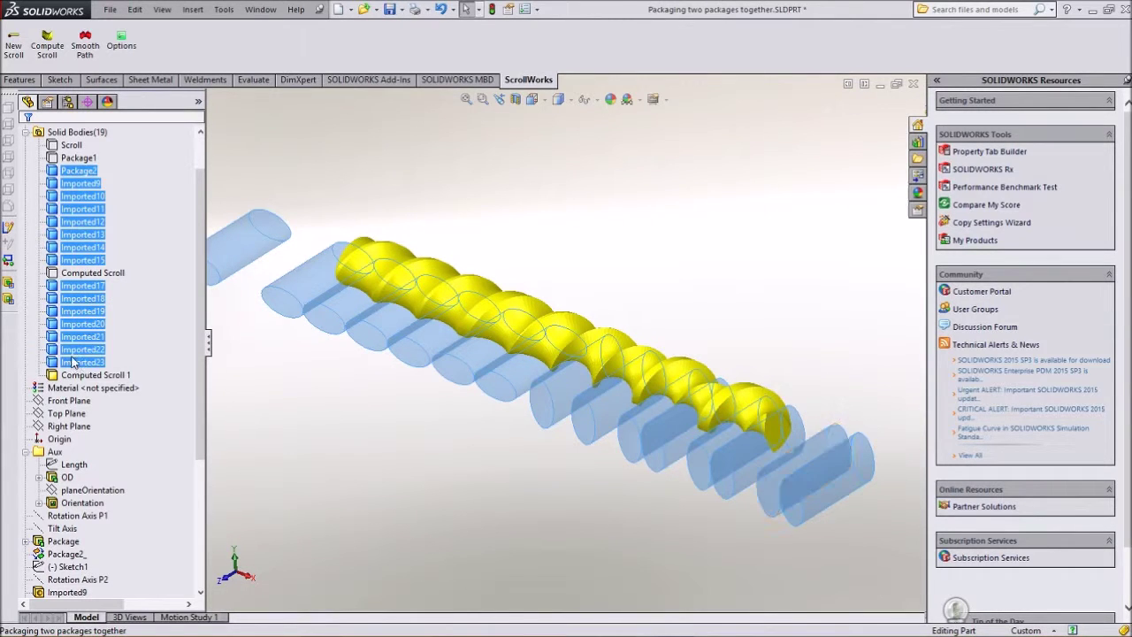
right_click(74, 362)
left_click(357, 322)
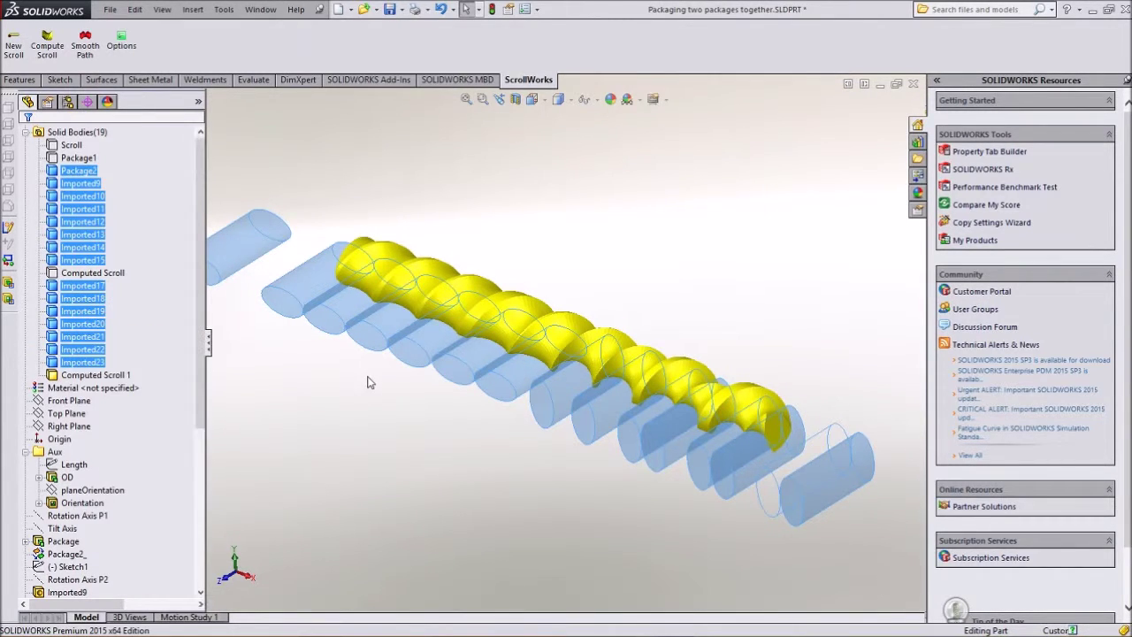
mouse_move(370, 382)
middle_mouse_down()
mouse_move(589, 406)
mouse_move(543, 286)
middle_mouse_up()
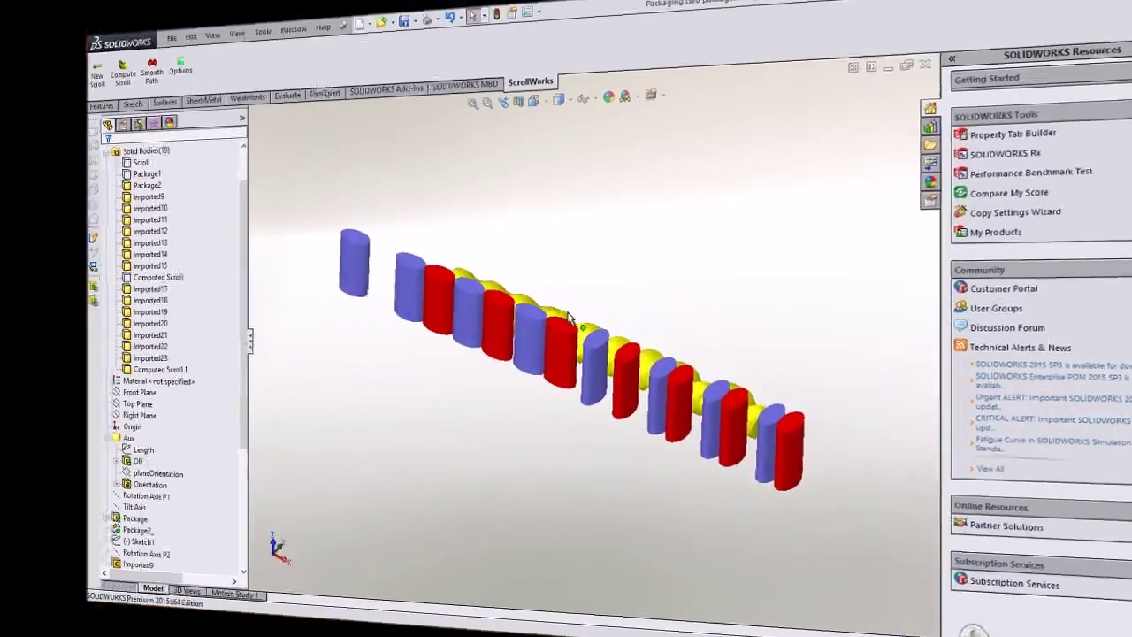